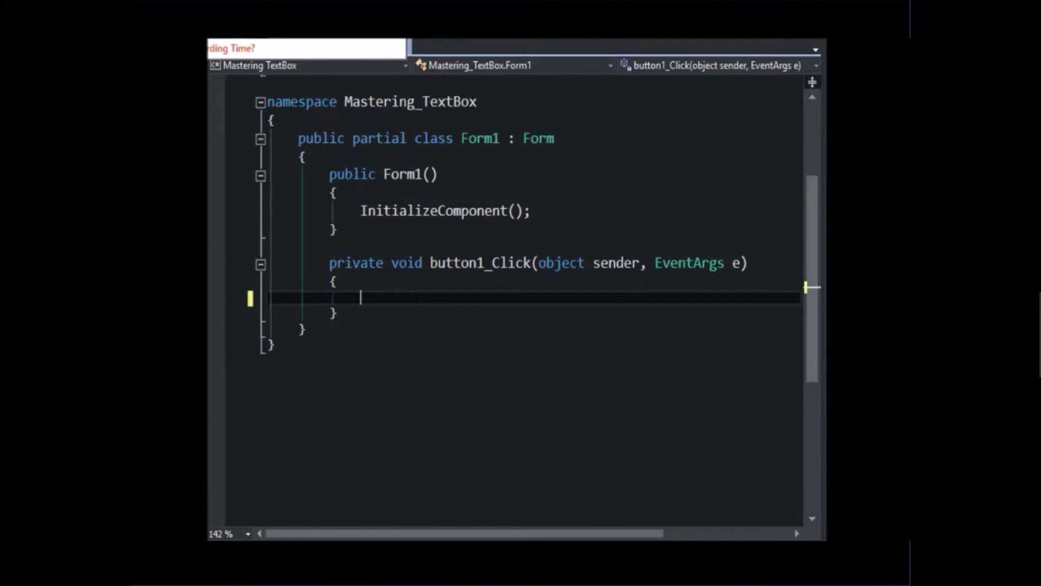
pyautogui.write('la')
# - In button1_Click, set label1.Text to "The text in the TextBox is: " + textBox1.Text
pyautogui.press('Tab')
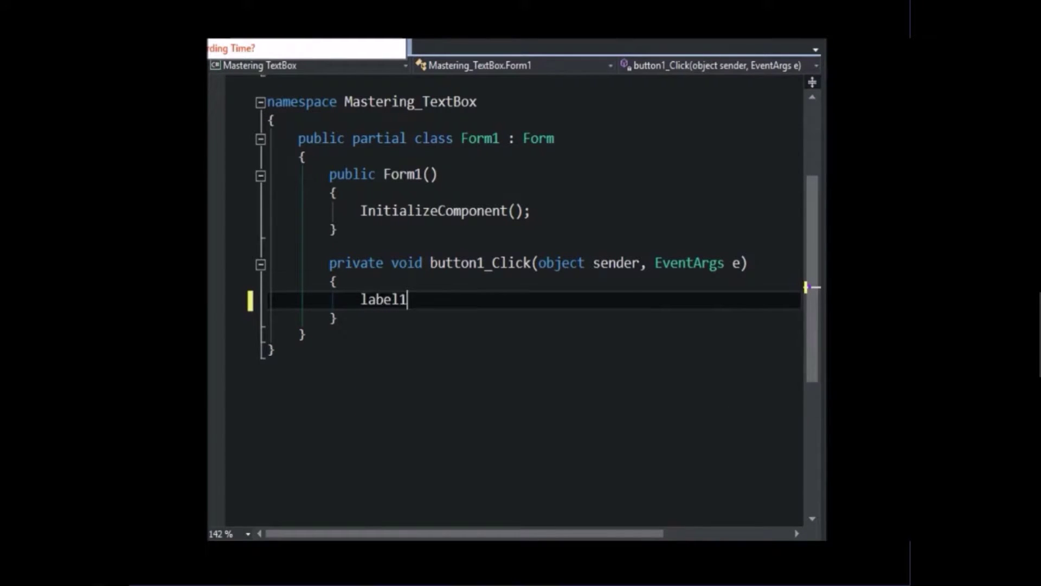
pyautogui.write('.Te')
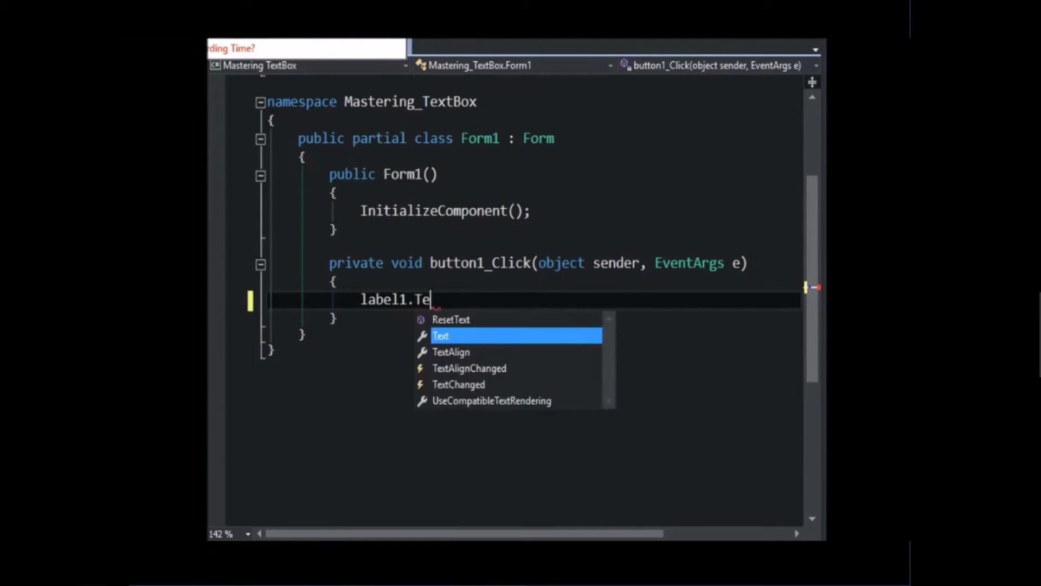
pyautogui.press('Tab')
pyautogui.write('= "The text in the TextBox is: "')
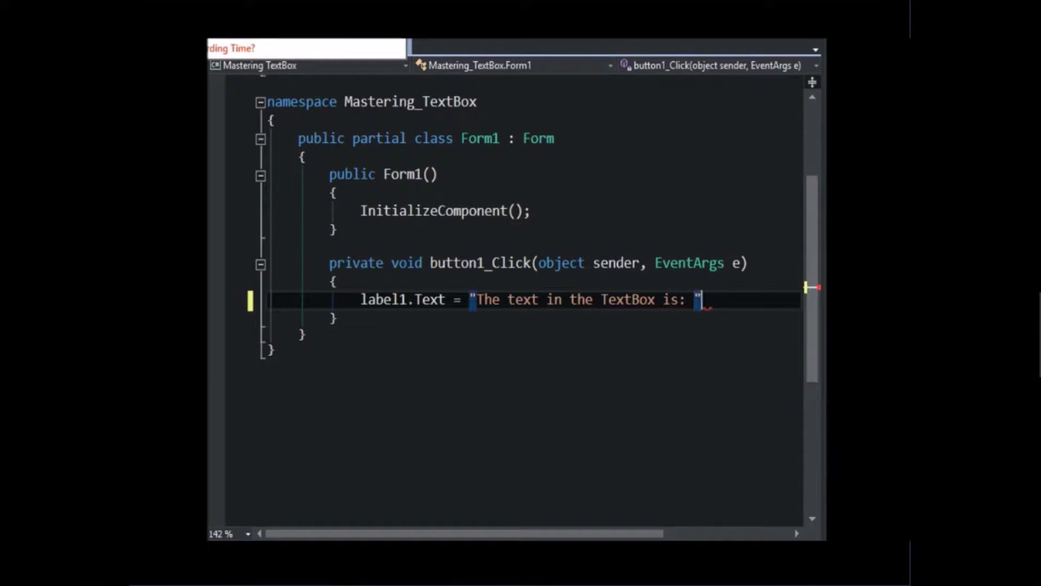
pyautogui.write(' + te')
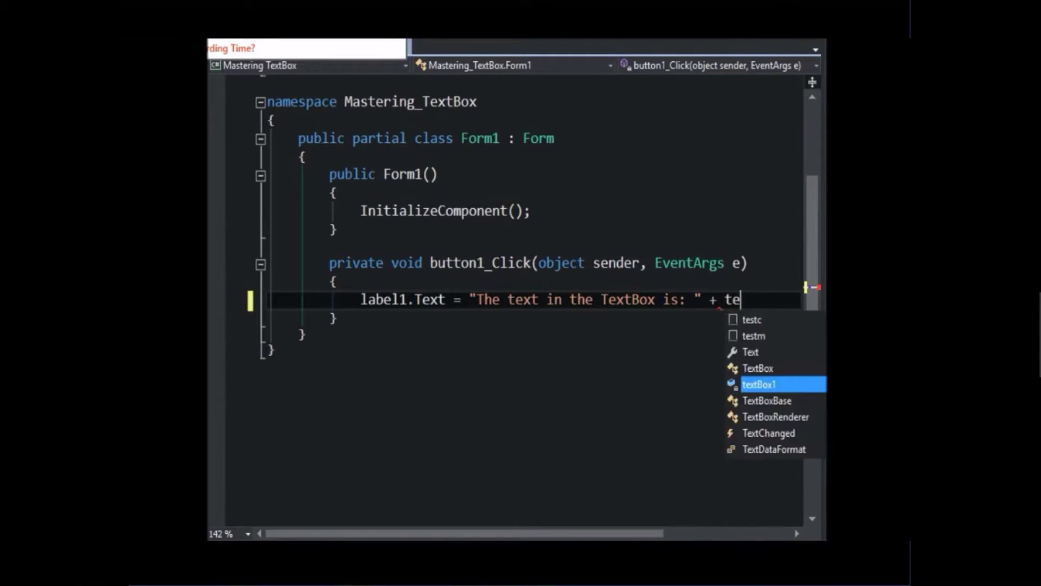
pyautogui.press('Tab')
pyautogui.write('.Te')
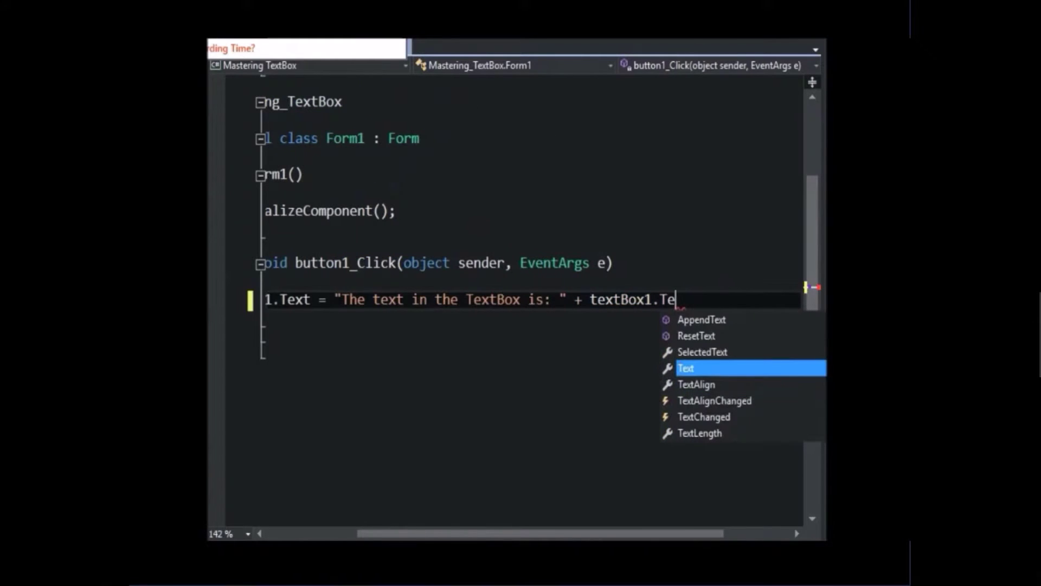
pyautogui.write('xt;')
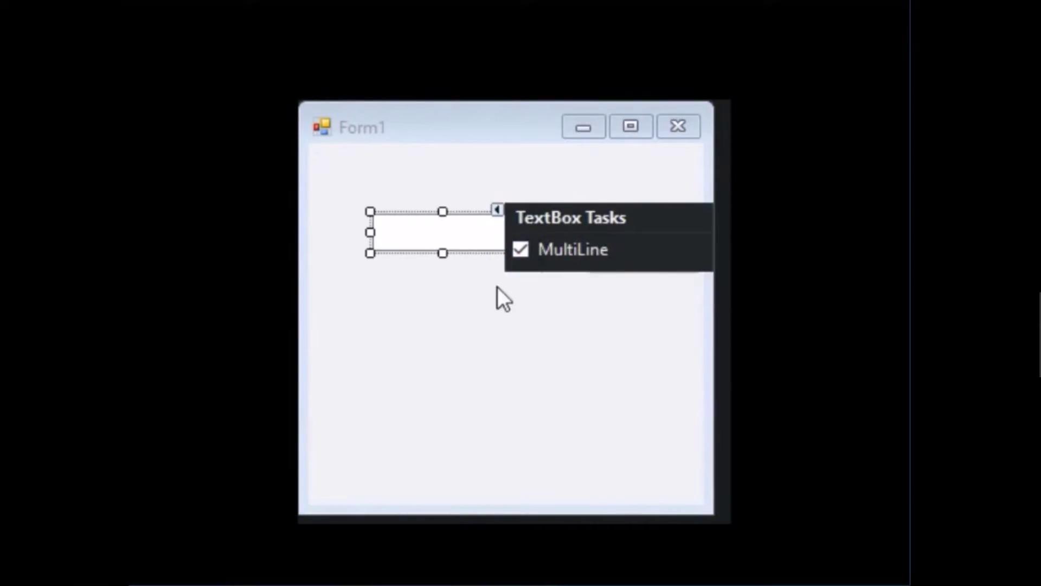
# - Drag the multiline textBox1's bottom edge down to make it taller
pyautogui.moveTo(443, 254); pyautogui.dragTo(443, 326)
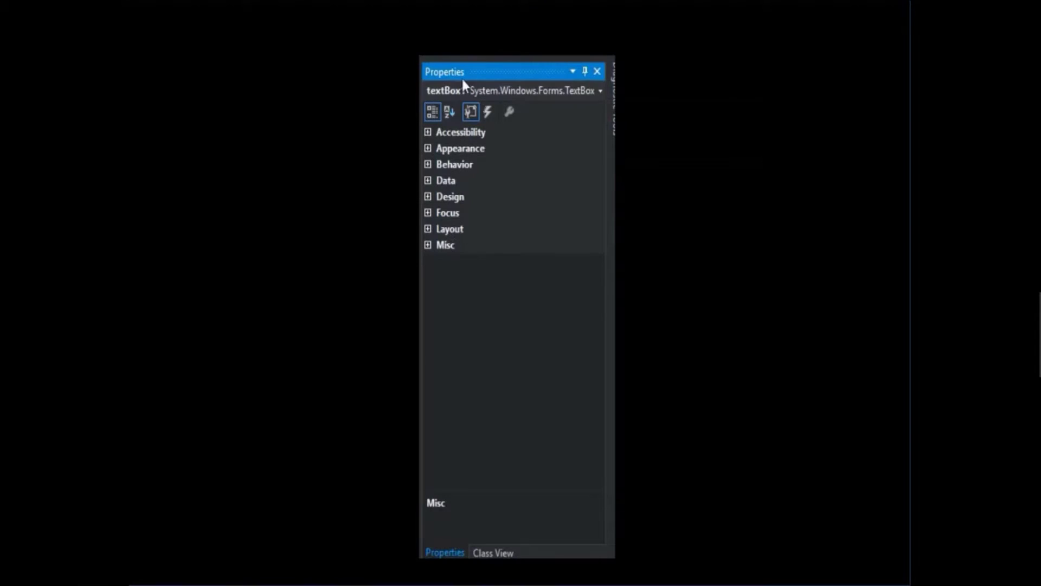
# - Set textBox1's AutoCompleteMode to SuggestAppend and AutoCompleteSource to CustomSource
pyautogui.click(427, 244)
pyautogui.click(535, 282)
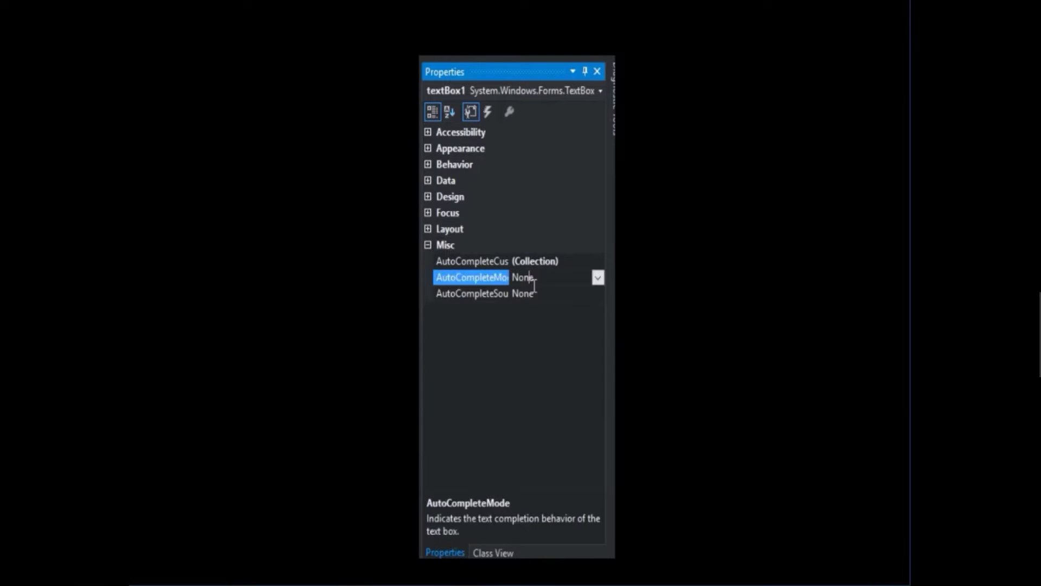
pyautogui.click(599, 280)
pyautogui.click(548, 340)
pyautogui.click(565, 297)
pyautogui.click(598, 295)
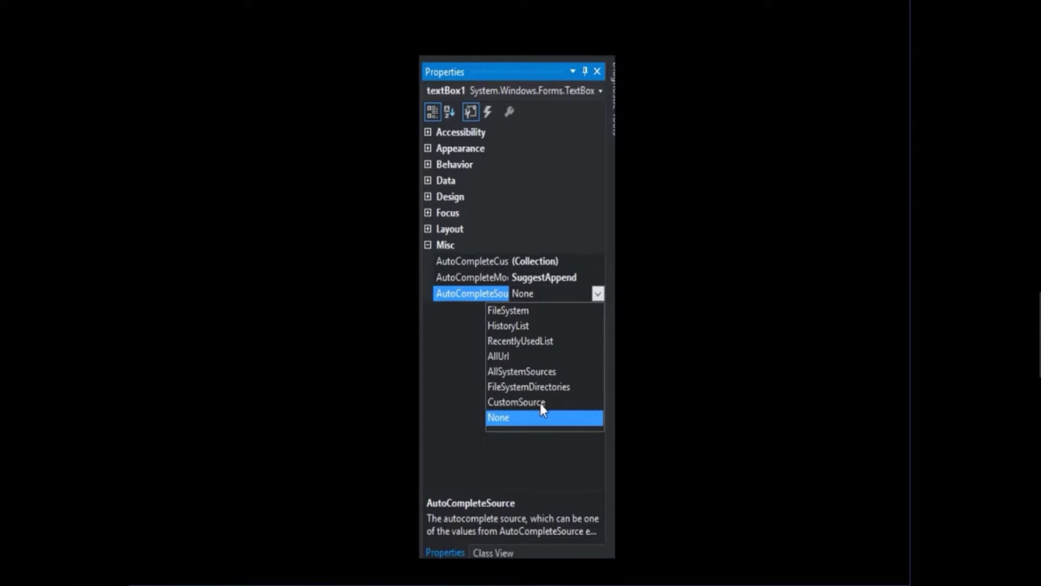
pyautogui.click(522, 403)
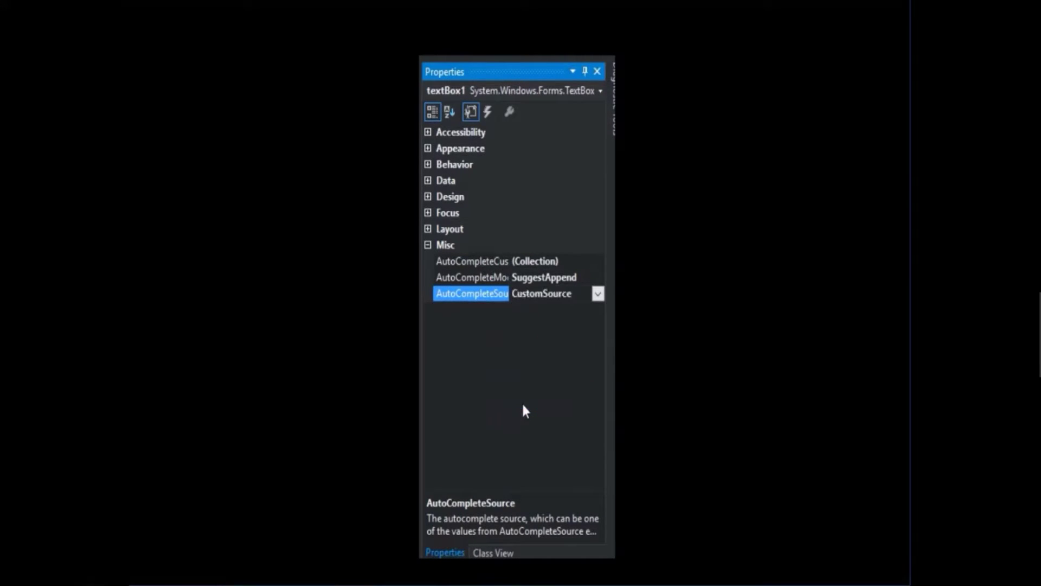
# - Paste the fourteen names, Uxie through Arceus, into AutoCompleteCustomSource and confirm
pyautogui.click(540, 264)
pyautogui.click(601, 265)
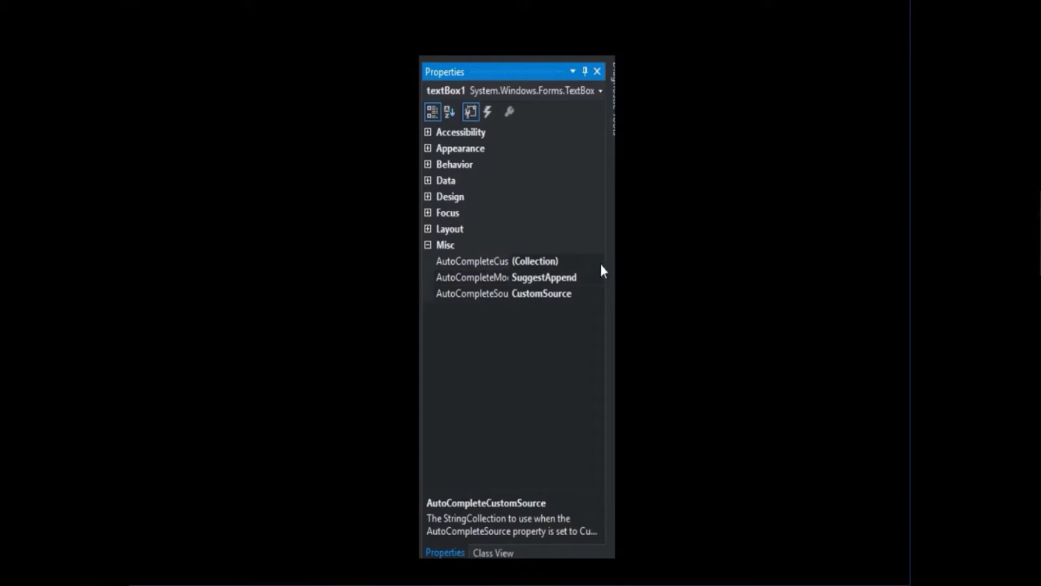
pyautogui.moveTo(518, 146)
pyautogui.mouseDown()
pyautogui.moveTo(553, 137)
pyautogui.moveTo(542, 133)
pyautogui.mouseUp()
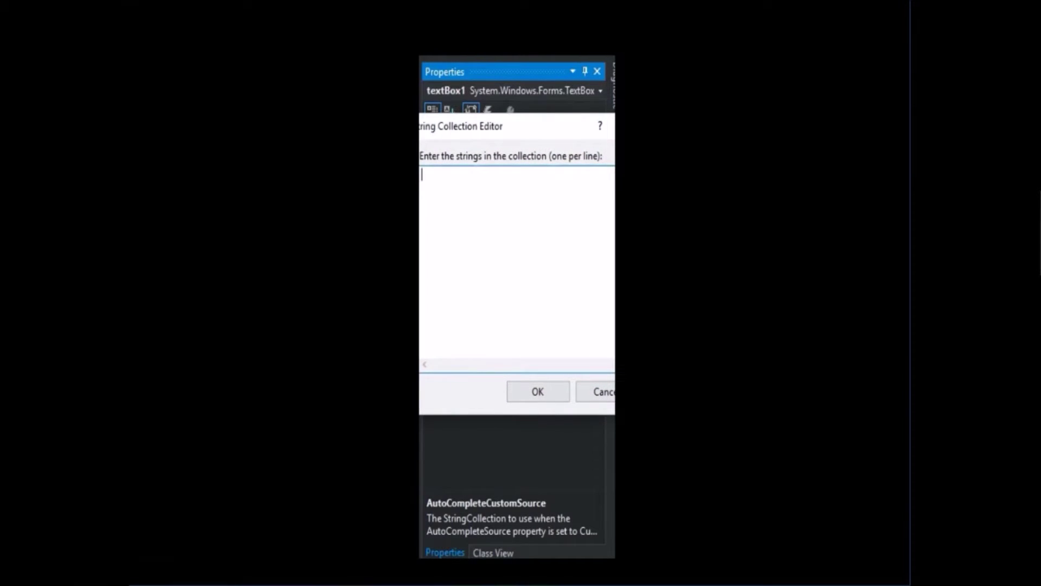
pyautogui.write('Uxie Mesprit Azelf Dialga Palkia Heatran Regigigas Giratina Cresselia Phione Manaphy Darkrai Shaymin Arceus')
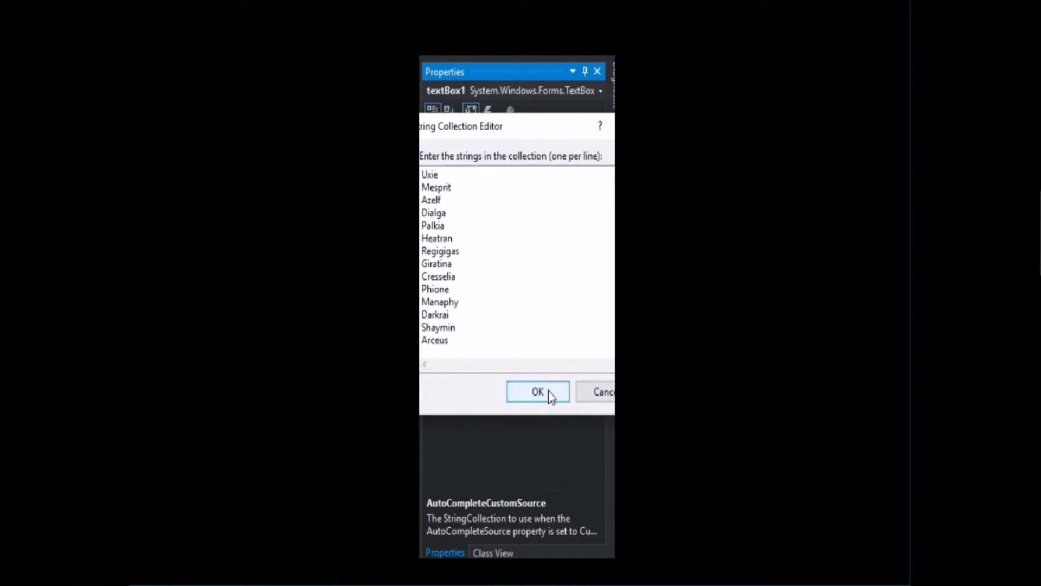
pyautogui.click(550, 395)
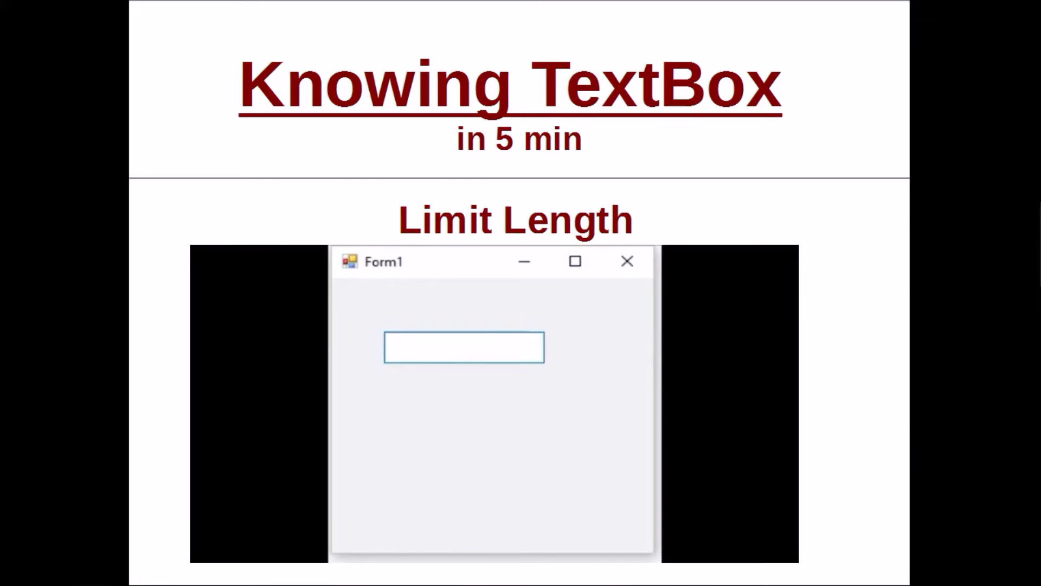
pyautogui.write('2345')
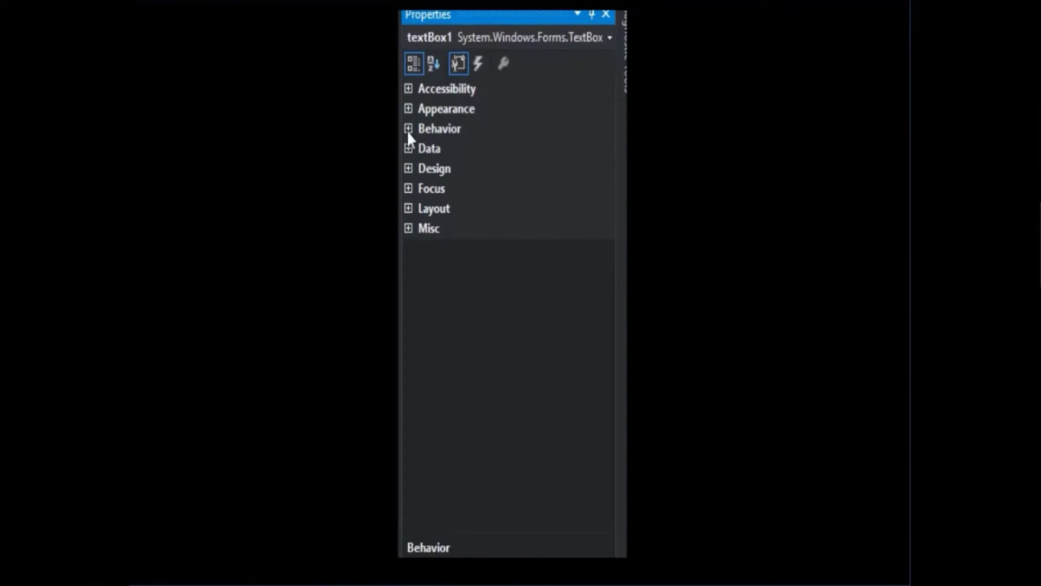
# - Under Behavior, select textBox1's MaxLength value 32767 to replace it with 5
pyautogui.click(408, 130)
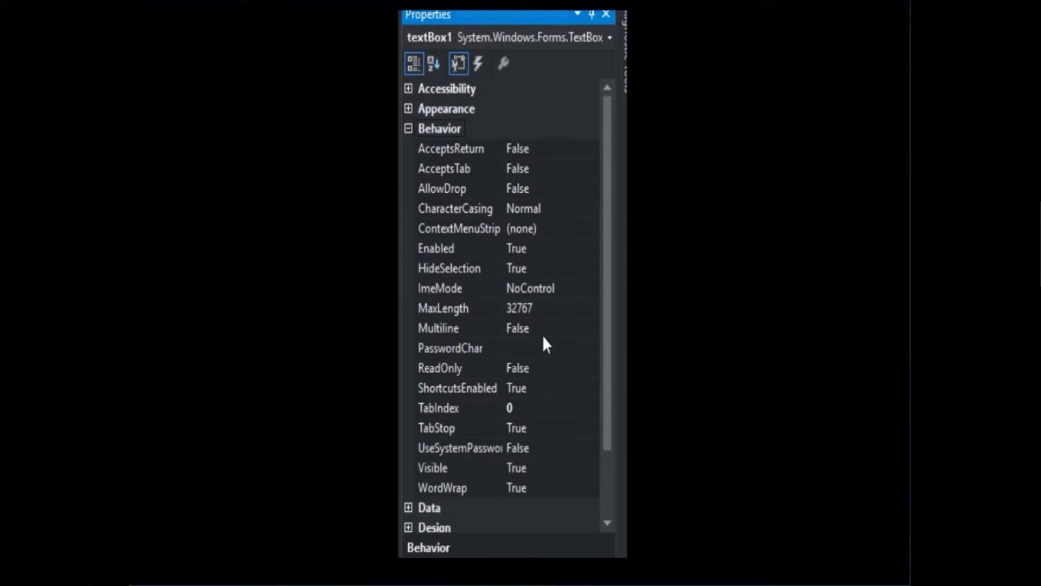
pyautogui.click(533, 308)
pyautogui.click(440, 298)
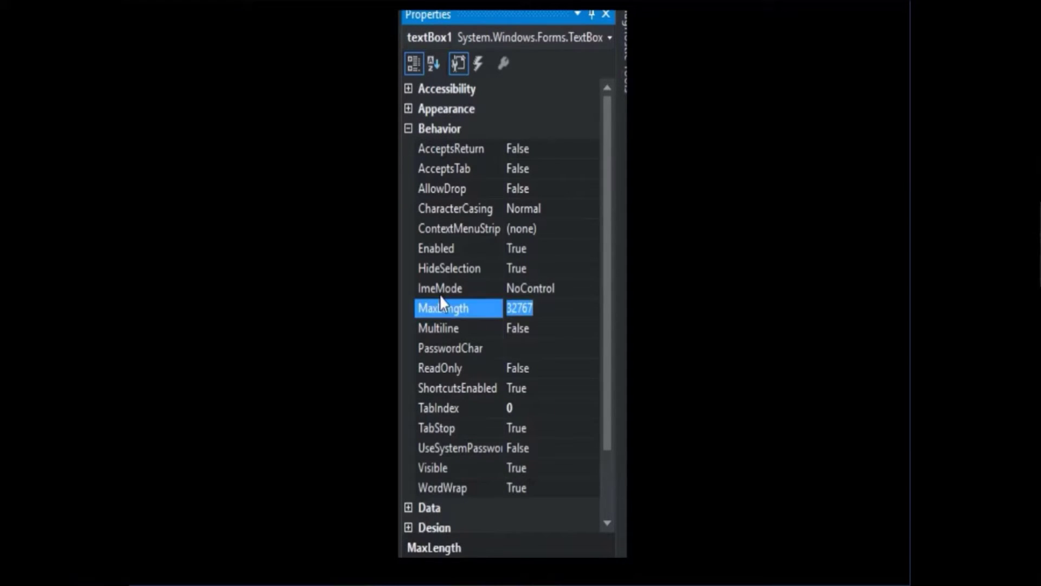
pyautogui.write('5')
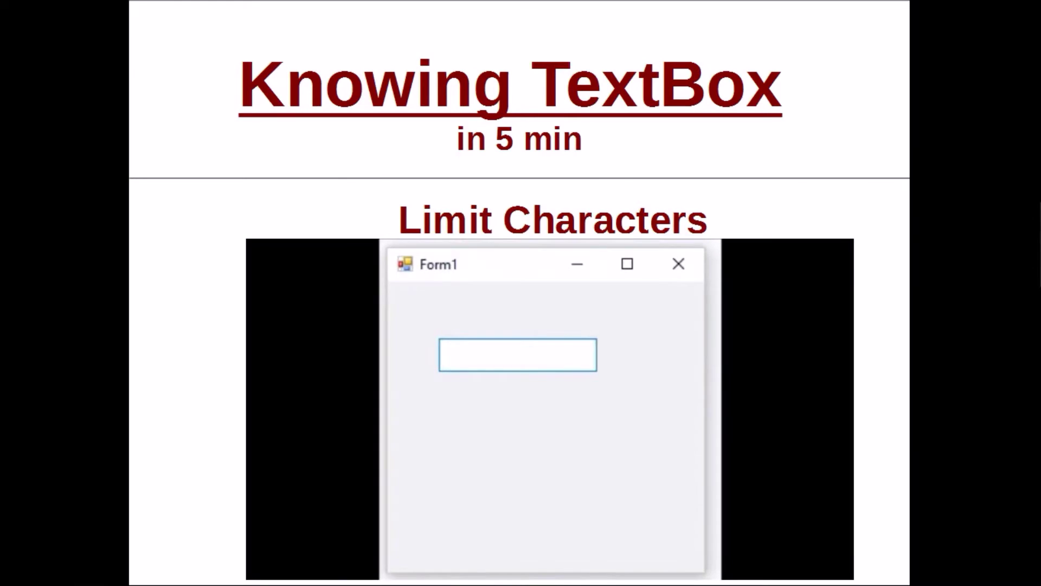
pyautogui.write('12')
pyautogui.write('3aa')
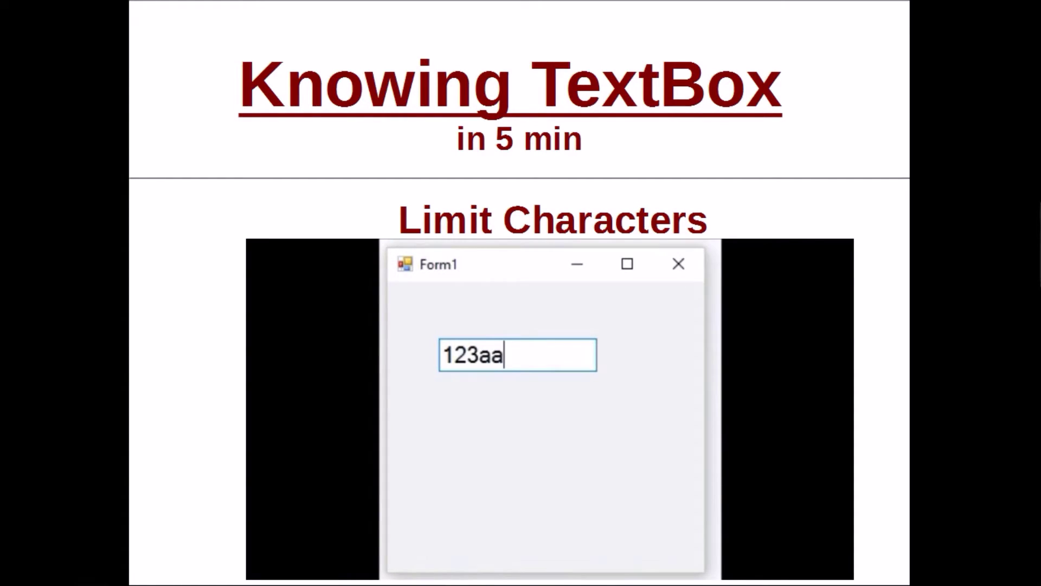
pyautogui.write('123a')
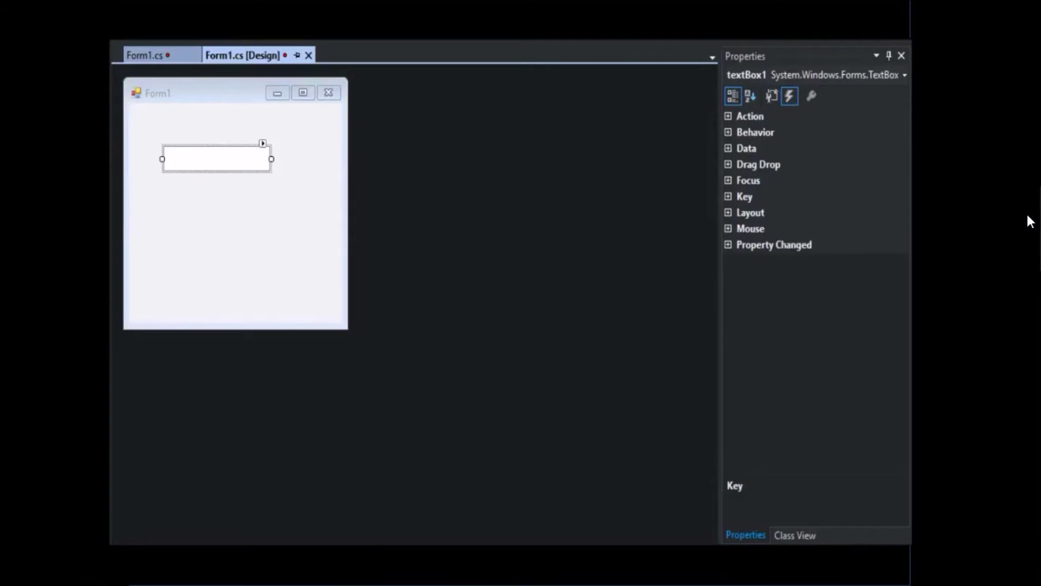
# - Generate the textBox1_KeyPress handler from the Key events in the Properties window
pyautogui.click(771, 94)
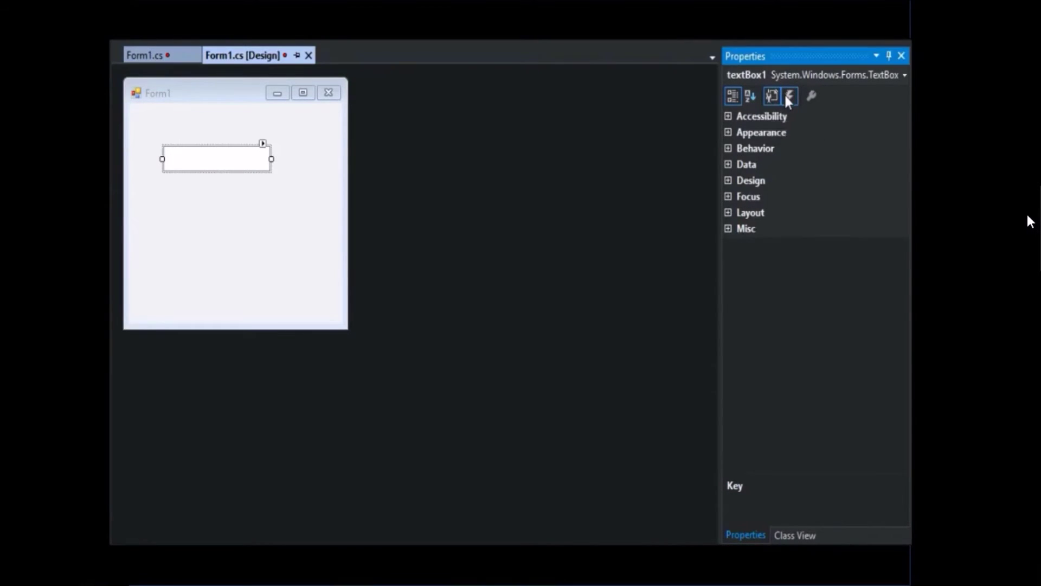
pyautogui.click(729, 197)
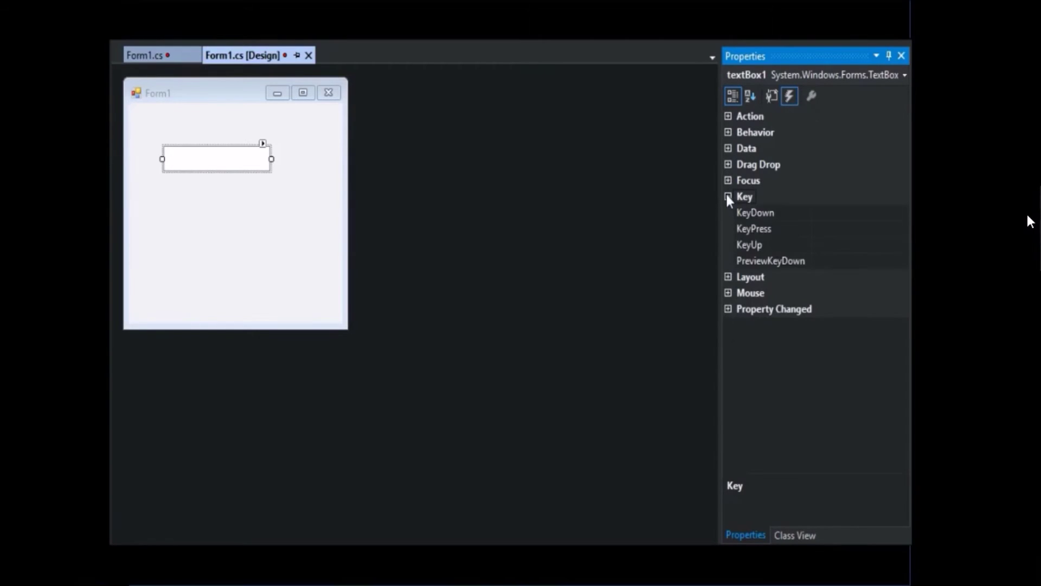
pyautogui.doubleClick(764, 229)
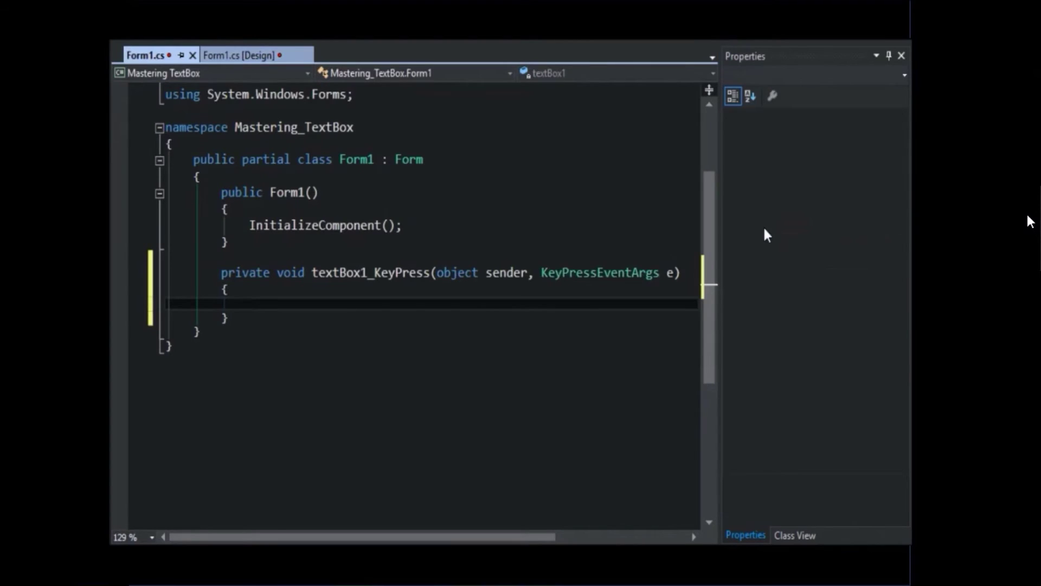
pyautogui.write('char pressedK')
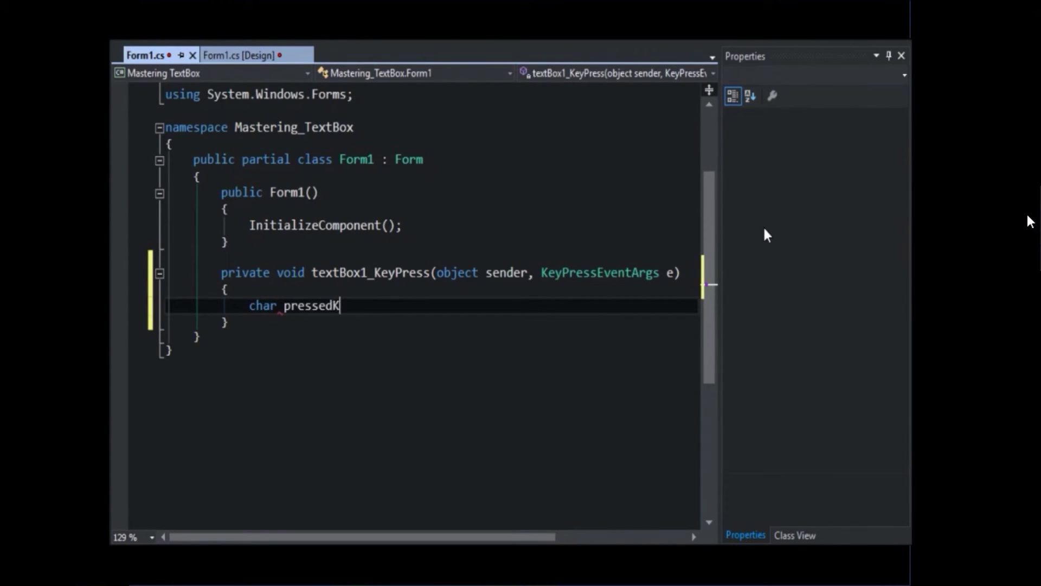
pyautogui.write('ey = e.')
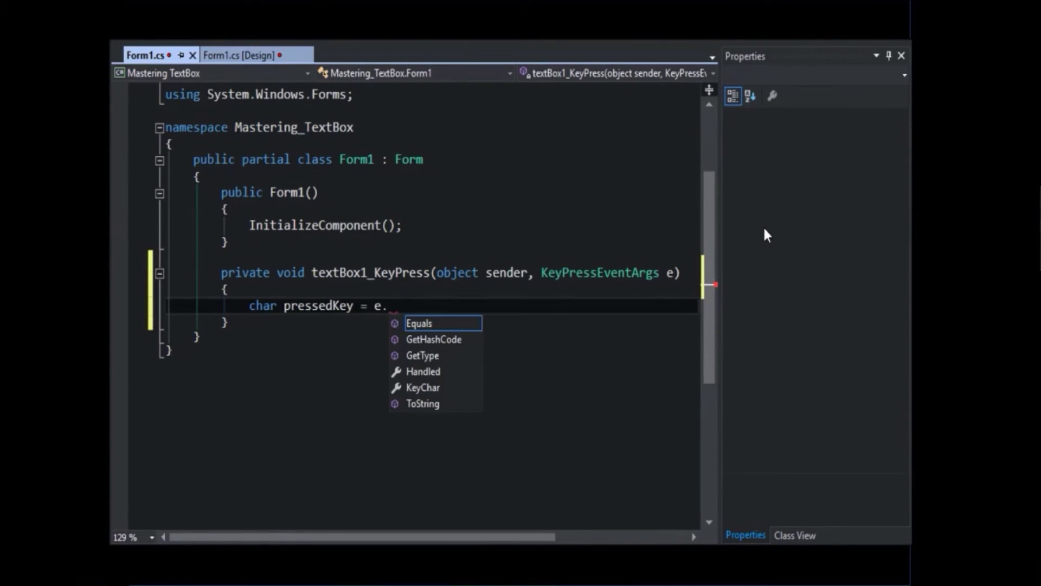
pyautogui.write('ke')
# - Store e.KeyChar in pressedKey and begin an IsDigit check in an if condition
pyautogui.press('Tab')
pyautogui.write(';')
pyautogui.press('Return')
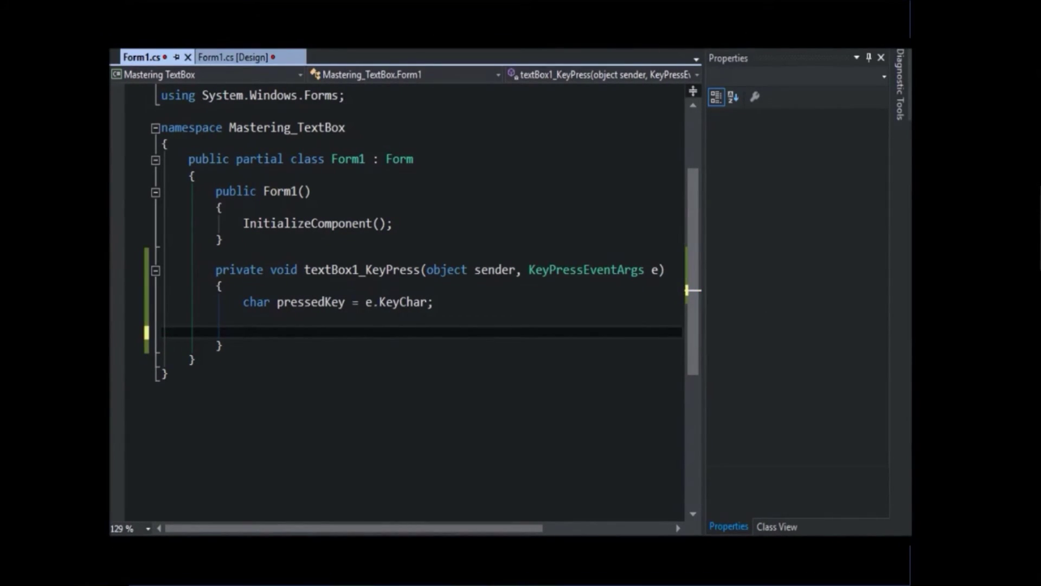
pyautogui.write('if(char')
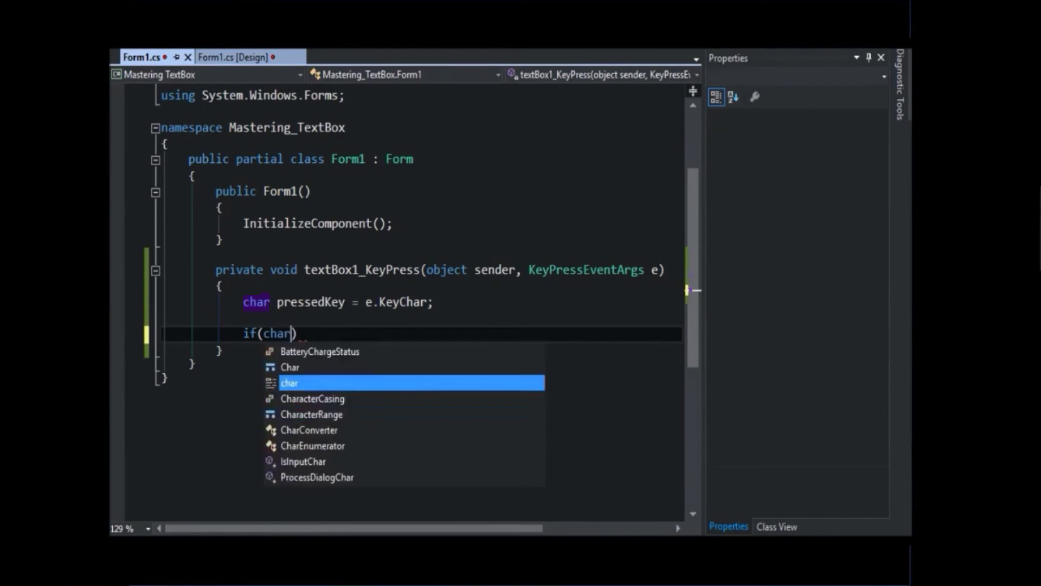
pyautogui.write('.IsDi')
pyautogui.press('Tab')
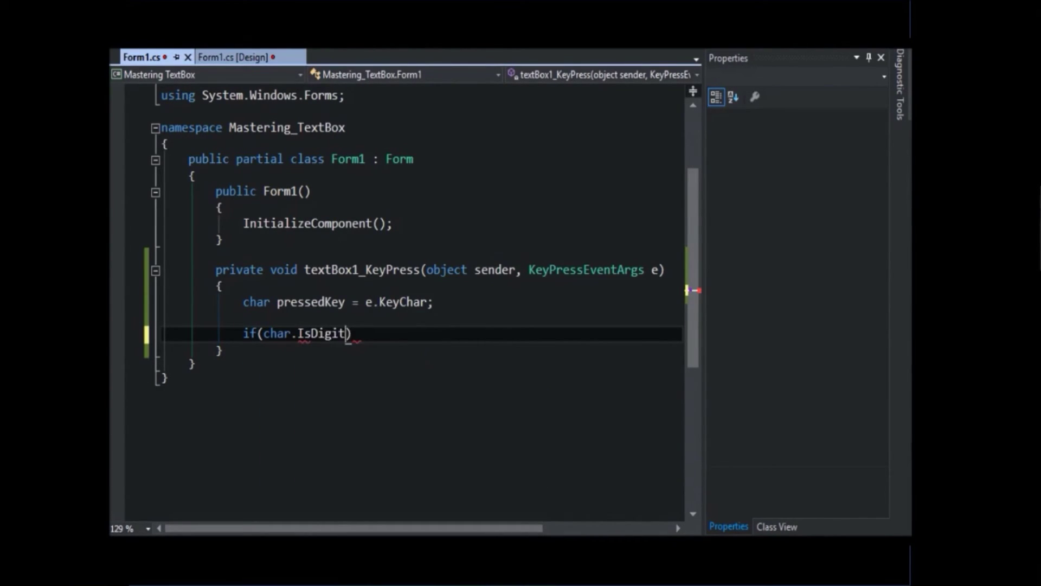
pyautogui.write('(presse')
pyautogui.press('BackSpace')
pyautogui.press('BackSpace')
pyautogui.press('BackSpace')
pyautogui.write('s')
# - Finish the not-digit-and-not-'a' condition so it sets e.Handled = true
pyautogui.press('Tab')
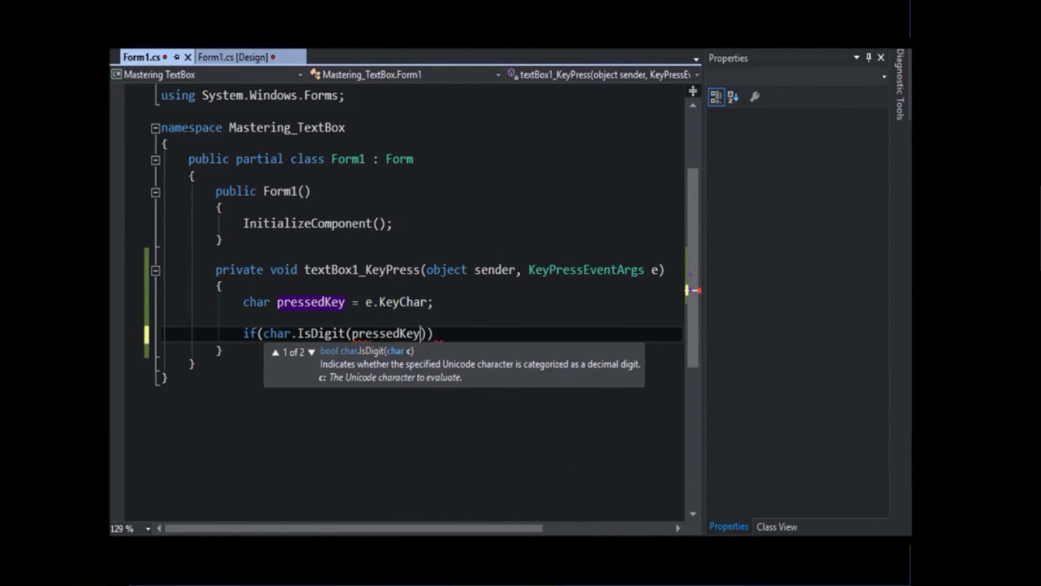
pyautogui.press('Left')
pyautogui.press('Left')
pyautogui.press('Home')
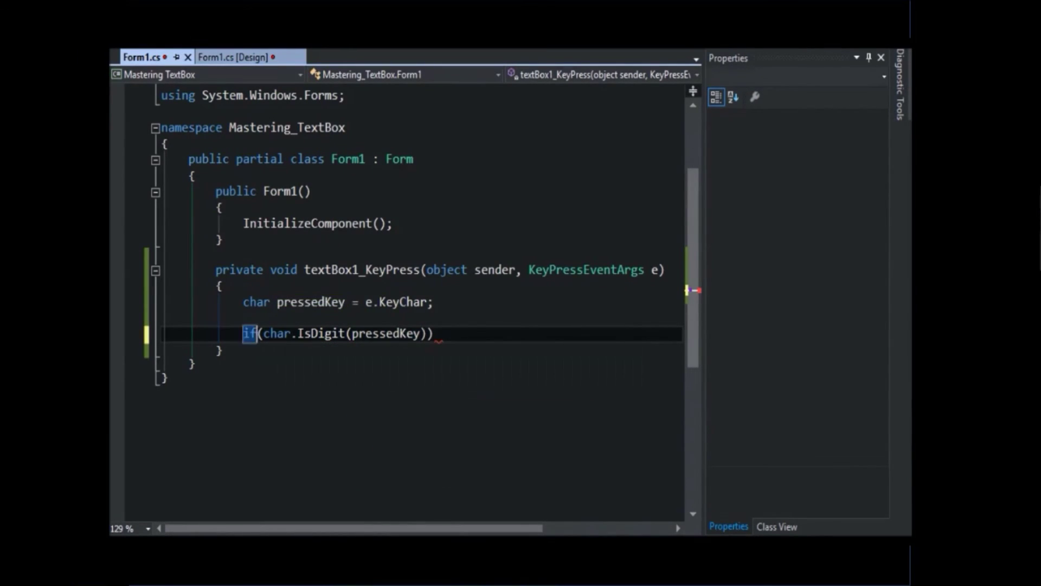
pyautogui.press('Right')
pyautogui.press('Right')
pyautogui.press('Right')
pyautogui.write('!')
pyautogui.press('End')
pyautogui.press('Left')
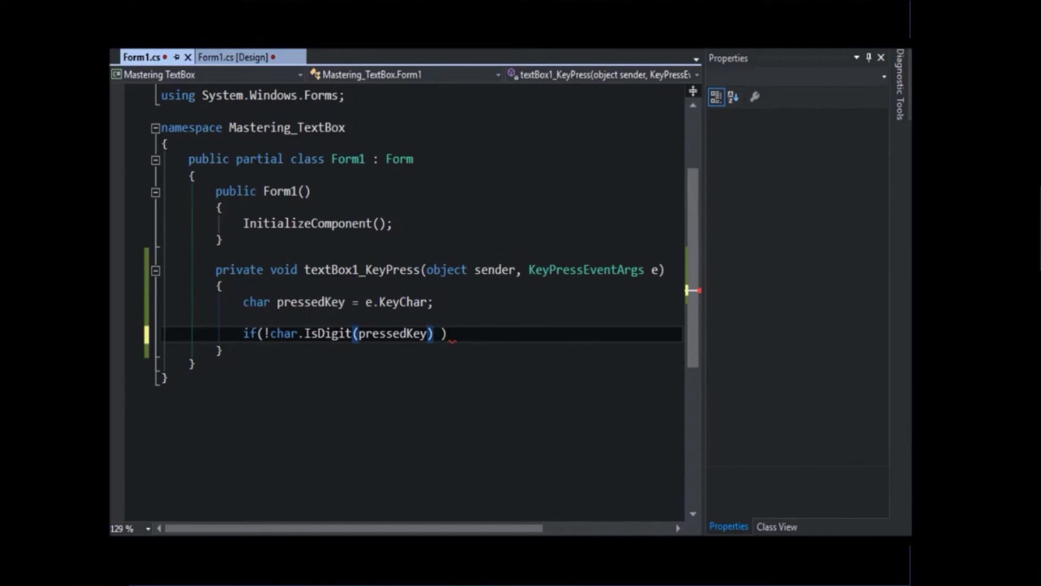
pyautogui.write("&& pressedKey != 'a'")
pyautogui.press('End')
pyautogui.press('Return')
pyautogui.write('{')
pyautogui.press('Return')
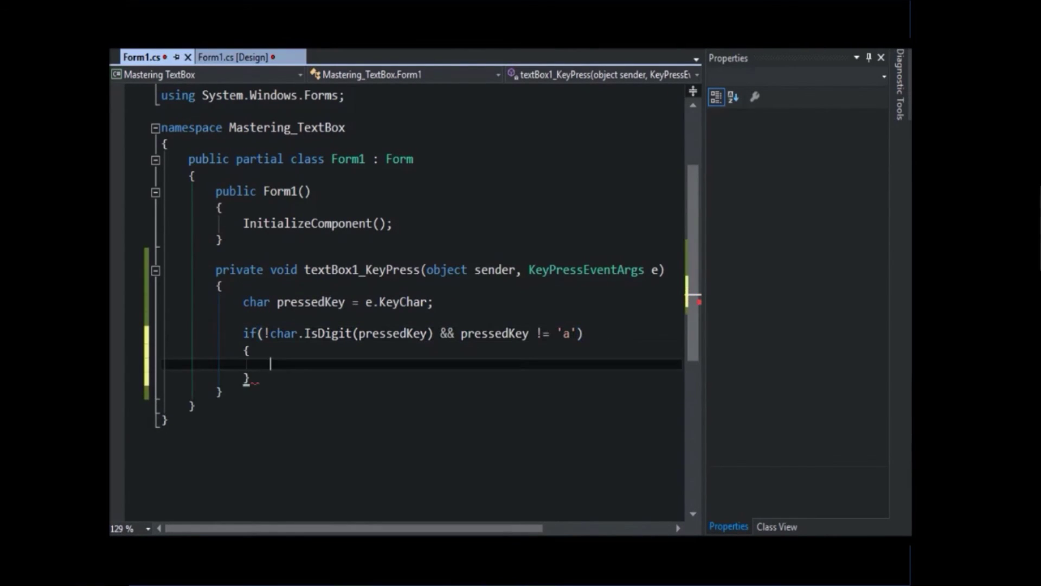
pyautogui.write('e.Hand')
pyautogui.press('Tab')
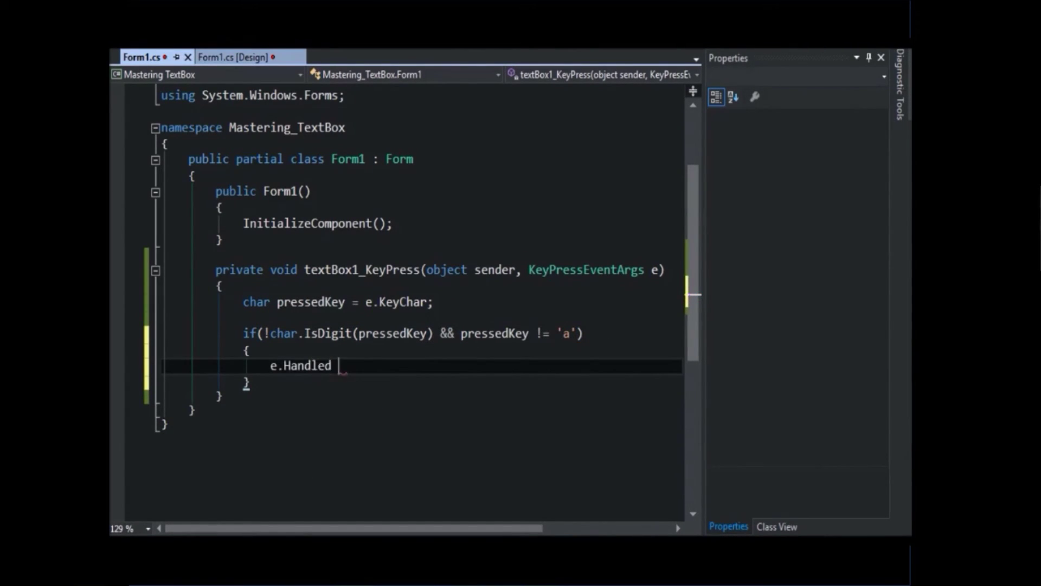
pyautogui.write('= true;')
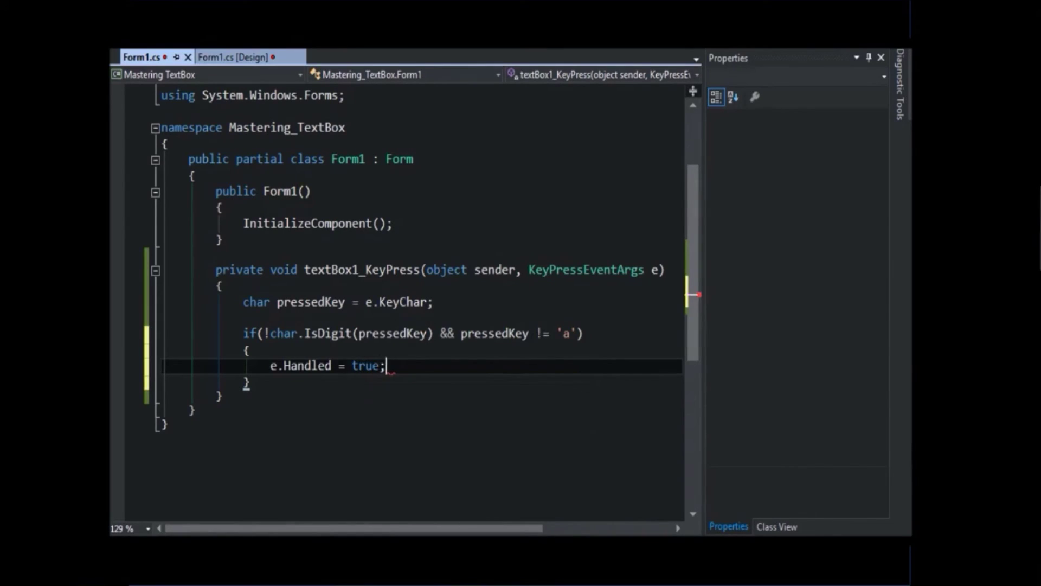